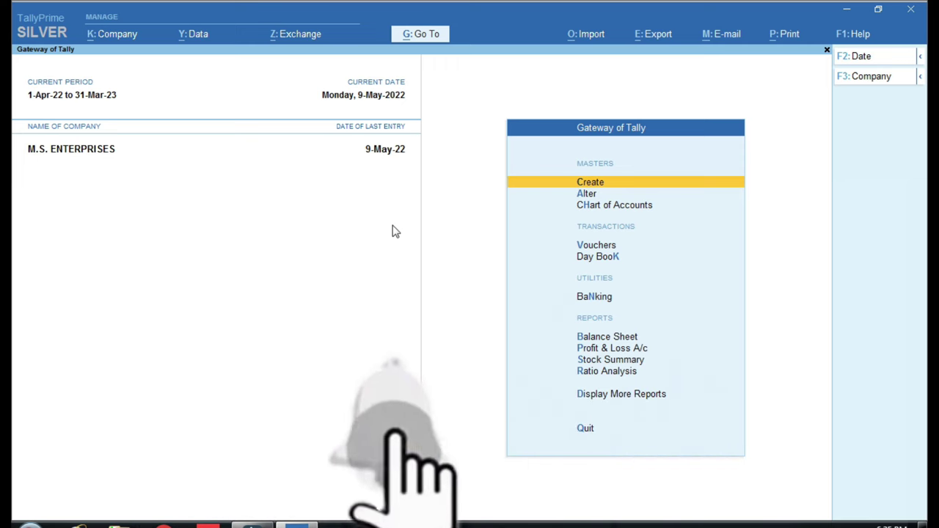
Step: Open the Day Book and review the sales voucher MS/001 for Abc Trading Company
{"action": "key", "text": "k"}
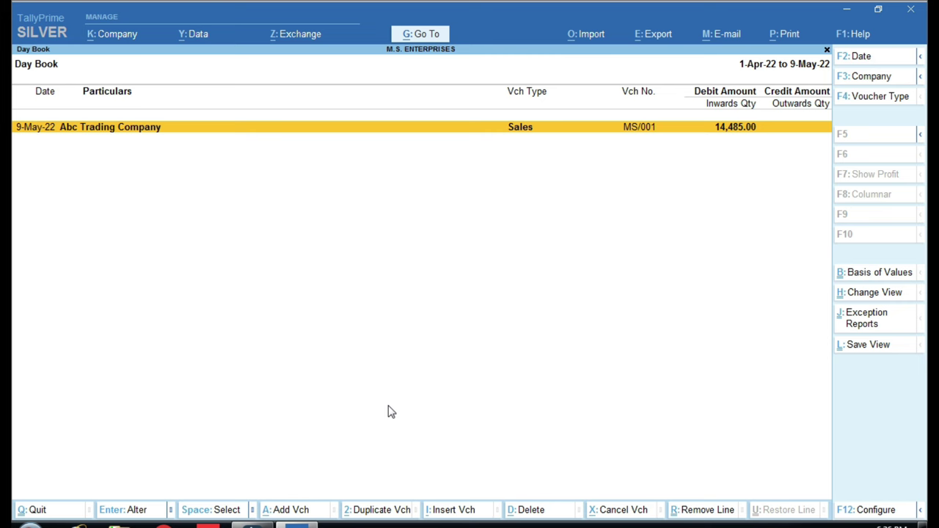
{"action": "key", "text": "ctrl"}
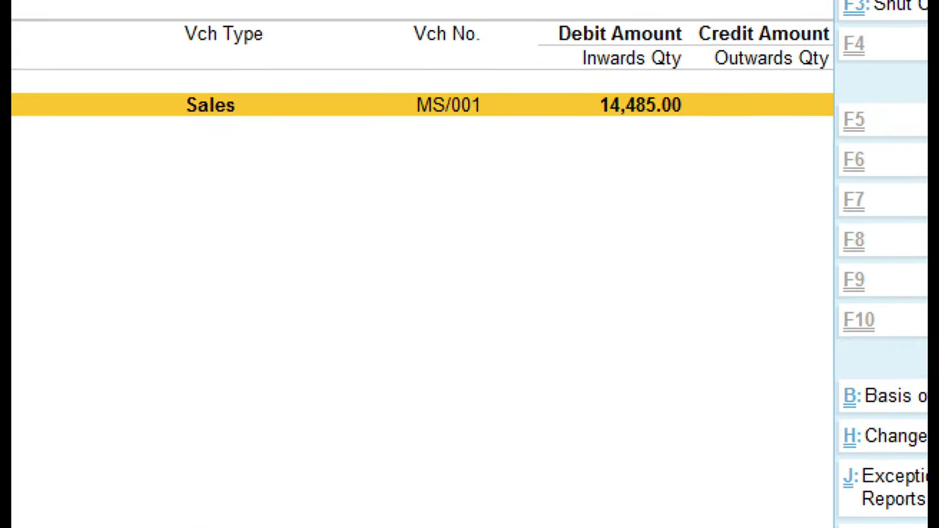
{"action": "left_click_drag", "start_coordinate": [575, 82], "coordinate": [713, 141]}
{"action": "left_click_drag", "start_coordinate": [151, 73], "coordinate": [251, 147]}
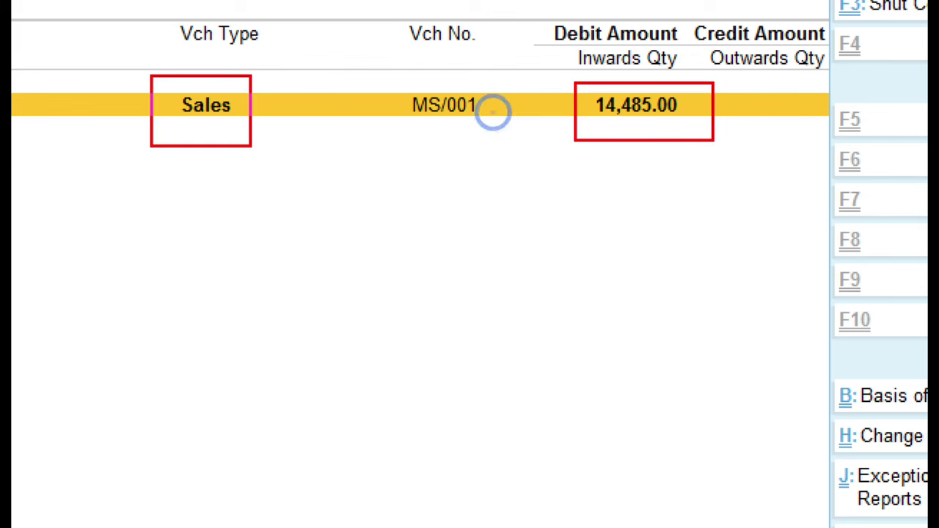
{"action": "key", "text": "Return"}
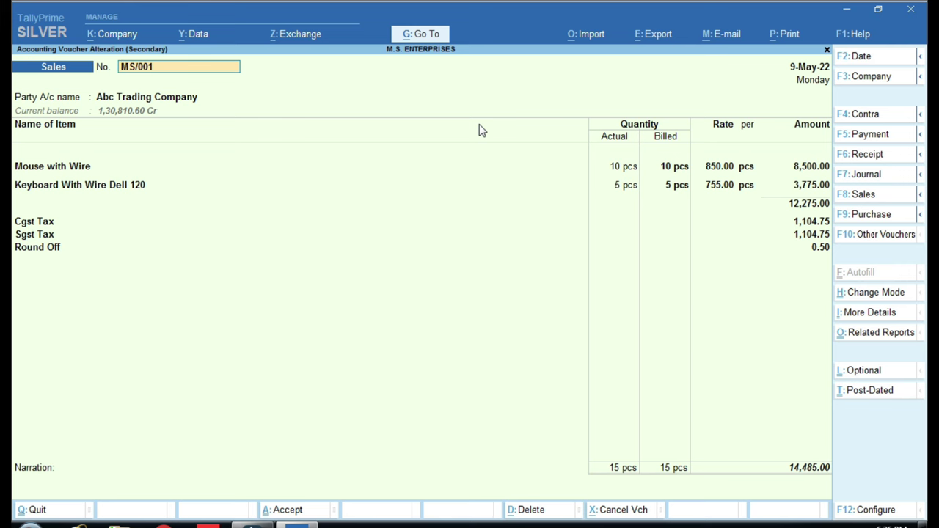
{"action": "key", "text": "Escape"}
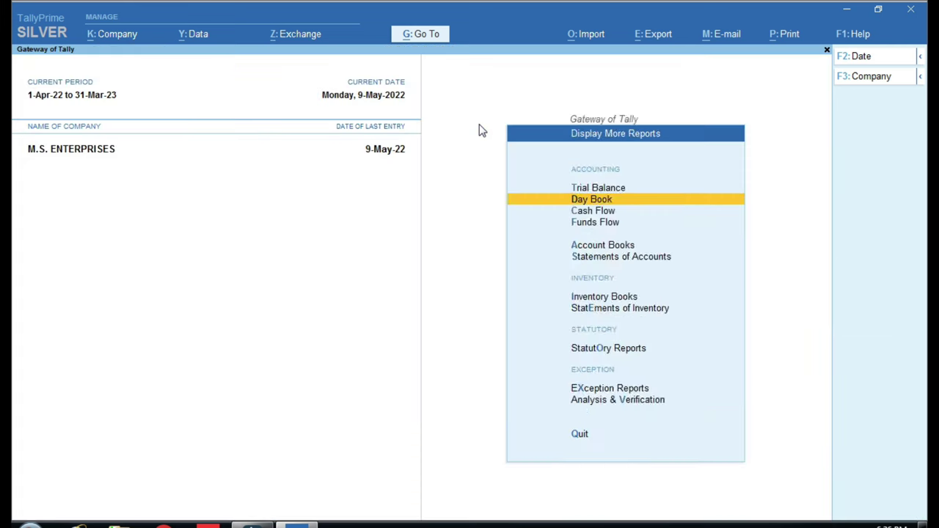
{"action": "key", "text": "Escape"}
{"action": "key", "text": "Escape"}
{"action": "key", "text": "Escape"}
{"action": "key", "text": "Up"}
{"action": "key", "text": "Up"}
{"action": "key", "text": "Up"}
{"action": "key", "text": "Up"}
{"action": "key", "text": "Up"}
{"action": "key", "text": "Up"}
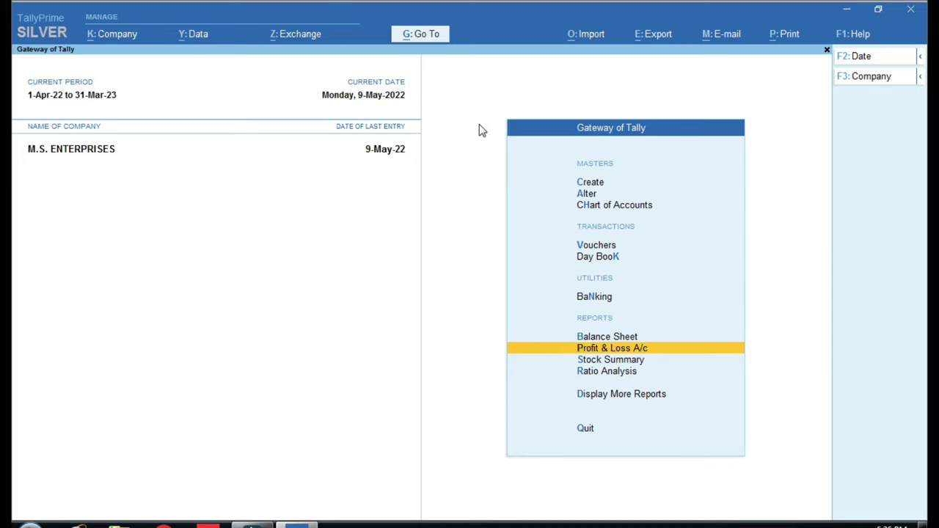
{"action": "key", "text": "Return"}
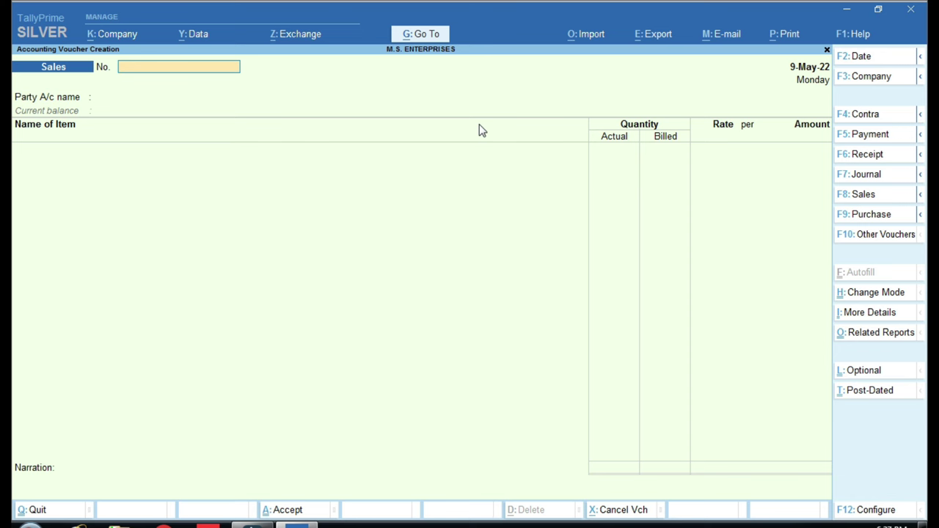
{"action": "key", "text": "Escape"}
{"action": "key", "text": "Escape"}
{"action": "key", "text": "Escape"}
Step: Examine the total amount and date of sales voucher MS/001 from the Day Book, and return to the Gateway of Tally
{"action": "key", "text": "k"}
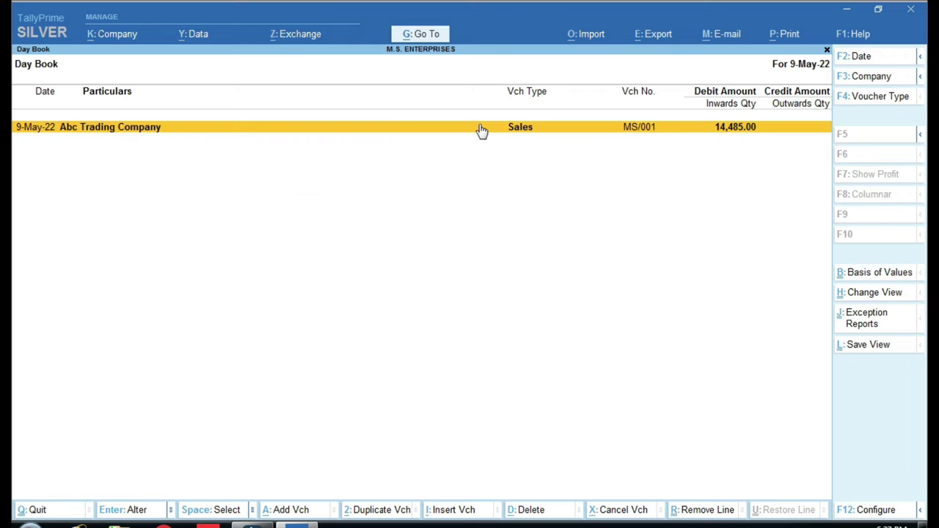
{"action": "left_click", "coordinate": [480, 130]}
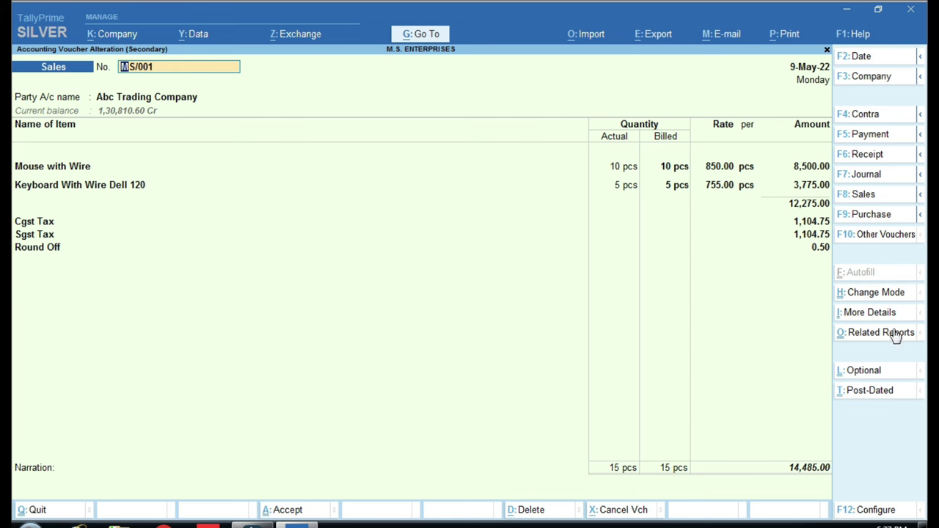
{"action": "key", "text": "ctrl"}
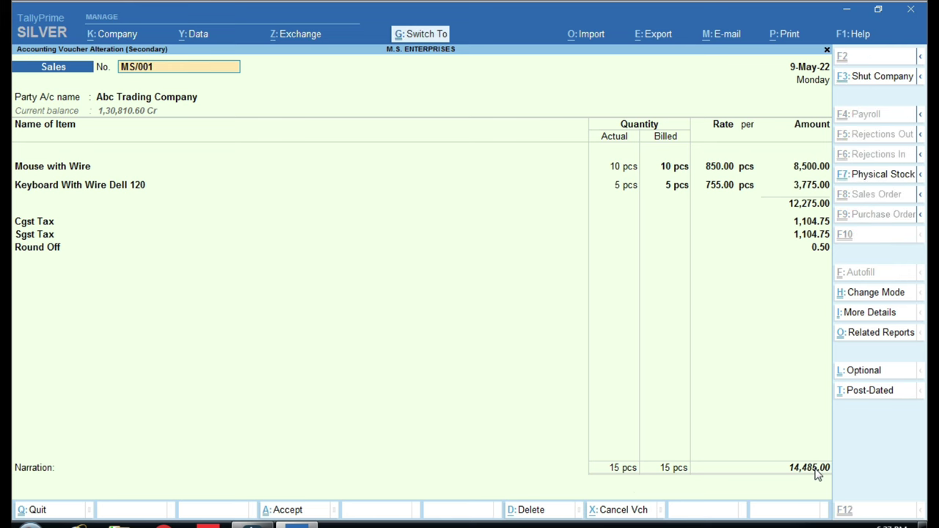
{"action": "mouse_move", "coordinate": [777, 452]}
{"action": "left_mouse_down"}
{"action": "mouse_move", "coordinate": [787, 466]}
{"action": "mouse_move", "coordinate": [860, 477]}
{"action": "left_mouse_up"}
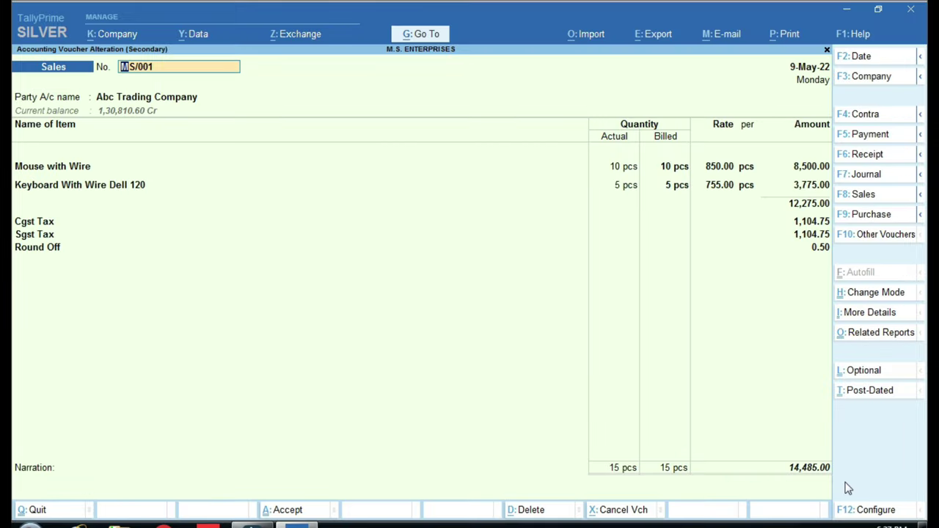
{"action": "key", "text": "BackSpace"}
{"action": "key", "text": "ctrl"}
{"action": "mouse_move", "coordinate": [758, 36]}
{"action": "left_mouse_down"}
{"action": "mouse_move", "coordinate": [765, 63]}
{"action": "mouse_move", "coordinate": [874, 117]}
{"action": "left_mouse_up"}
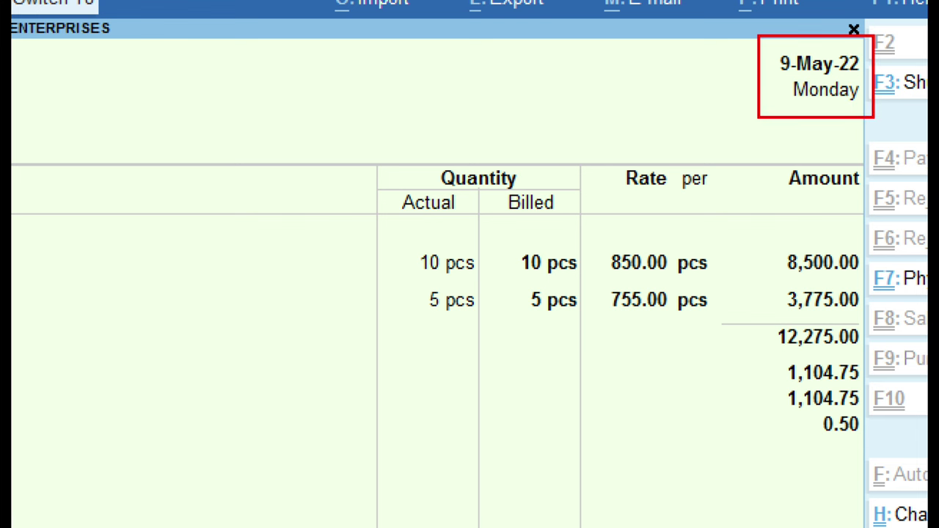
{"action": "key", "text": "Escape"}
{"action": "key", "text": "y"}
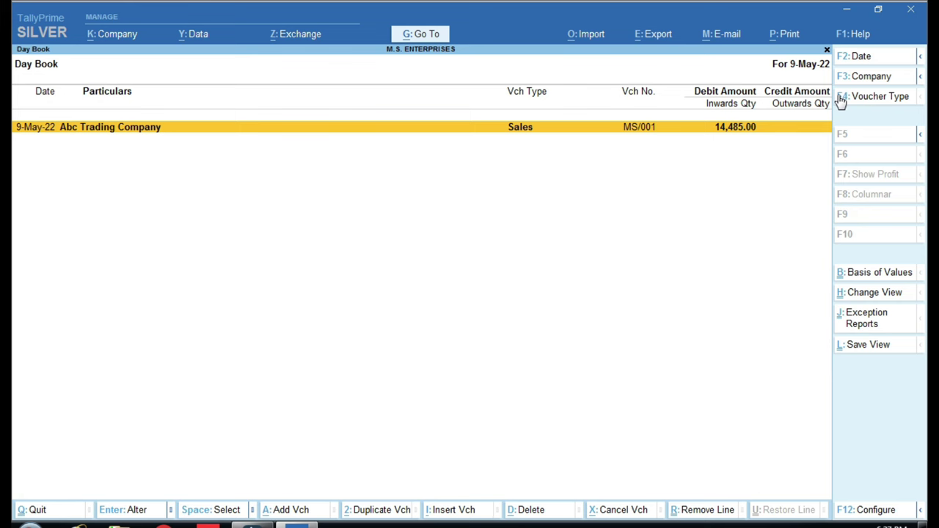
{"action": "key", "text": "Escape"}
{"action": "key", "text": "Escape"}
{"action": "key", "text": "Escape"}
{"action": "key", "text": "Escape"}
Step: Start a new Receipt voucher in voucher creation
{"action": "key", "text": "Down"}
{"action": "key", "text": "Down"}
{"action": "key", "text": "Down"}
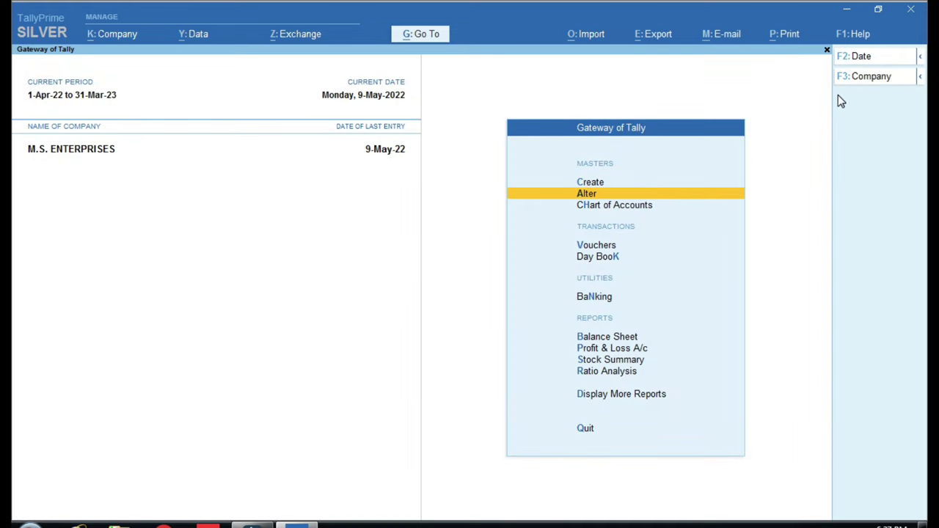
{"action": "key", "text": "Return"}
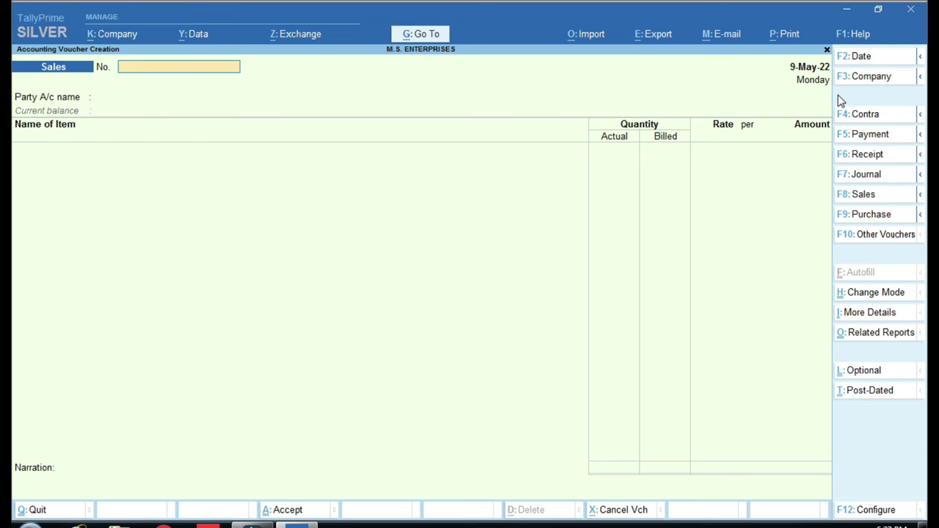
{"action": "left_click", "coordinate": [890, 162]}
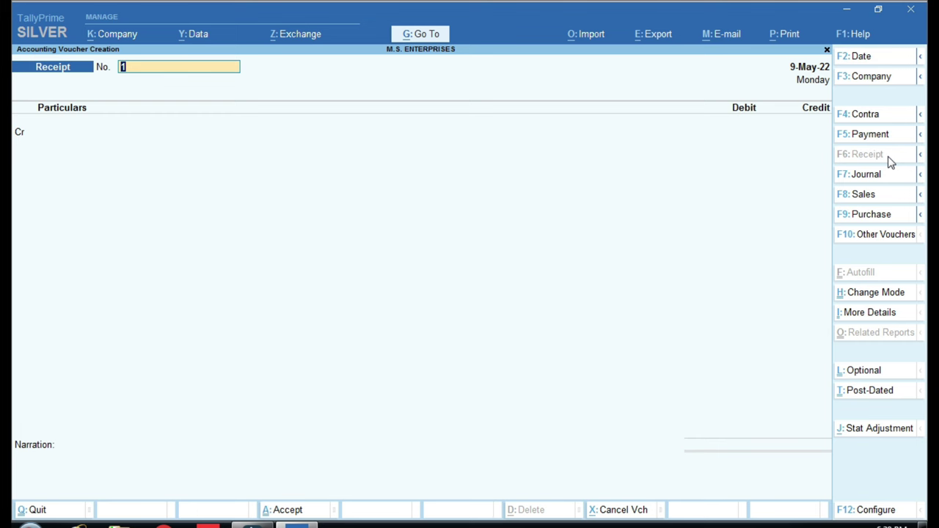
Step: Number the receipt voucher RN.001 and credit Abc Trading Company with 5000
{"action": "type", "text": "r"}
{"action": "type", "text": "RN"}
{"action": "type", "text": ".001"}
{"action": "key", "text": "Return"}
{"action": "type", "text": "AB"}
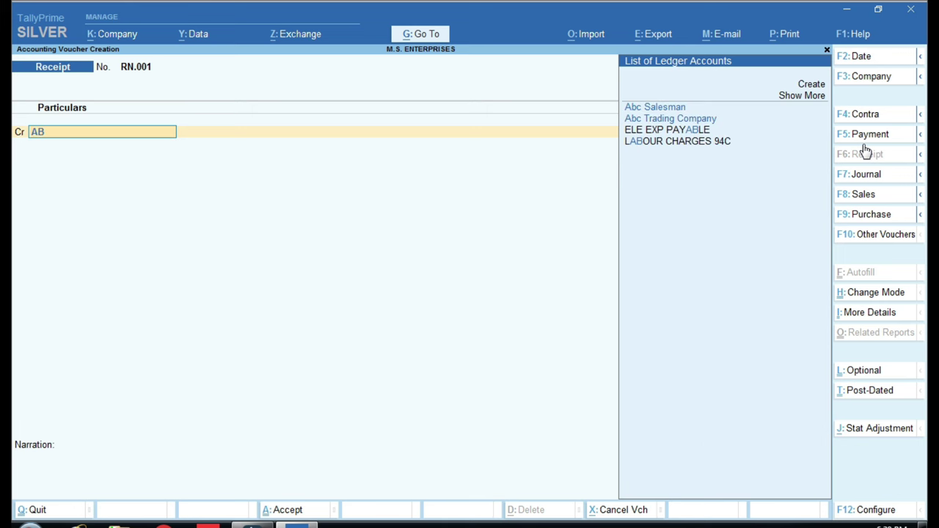
{"action": "key", "text": "Down"}
{"action": "key", "text": "Return"}
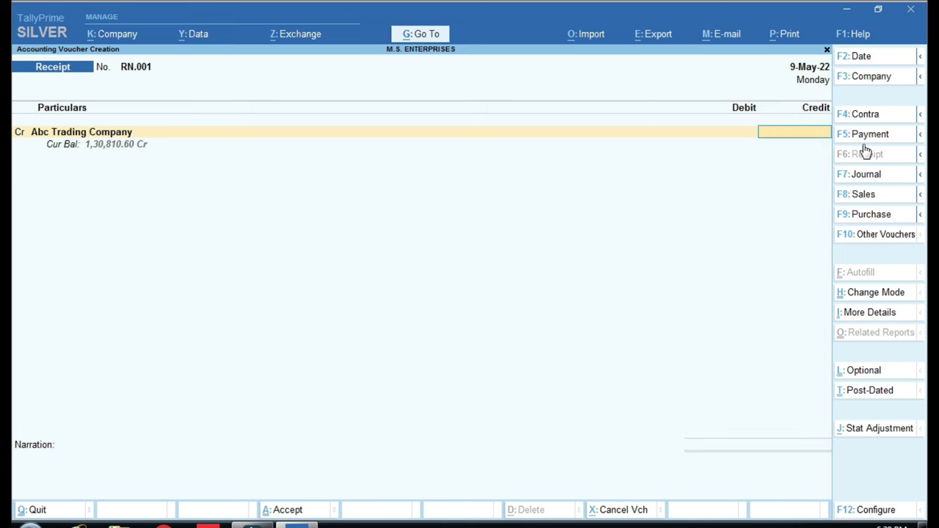
{"action": "type", "text": "5000"}
{"action": "key", "text": "Return"}
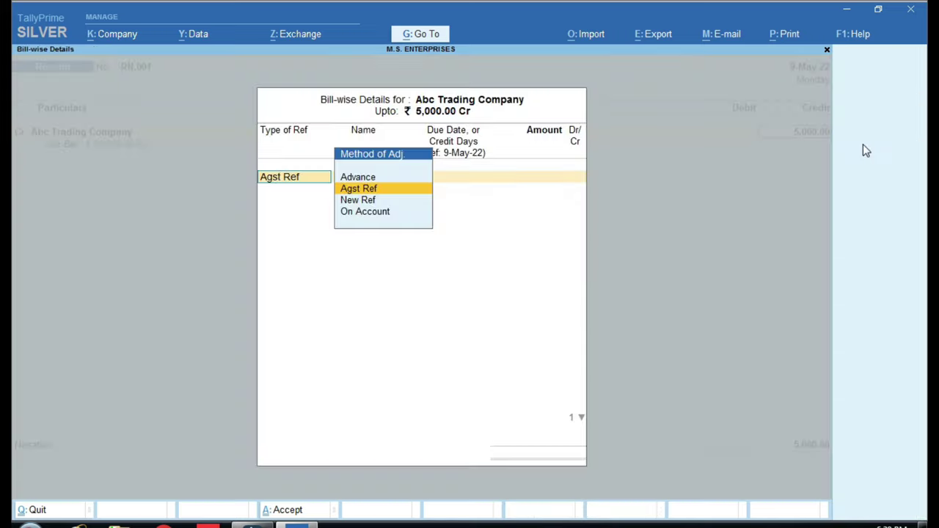
Step: Allocate the credited amount as Agst Ref to the pending bill MS/001 dated 9-May-22
{"action": "key", "text": "Return"}
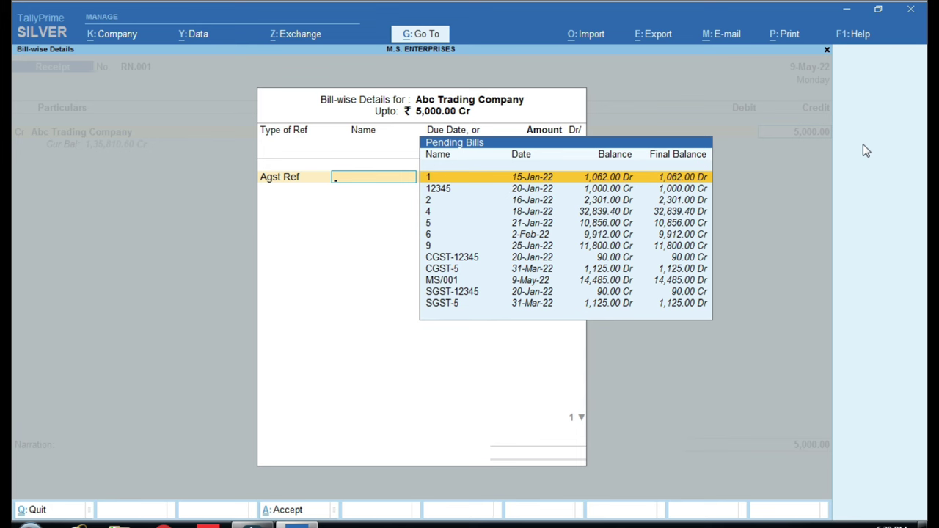
{"action": "key", "text": "Down"}
{"action": "key", "text": "Down"}
{"action": "key", "text": "Down"}
{"action": "key", "text": "Down"}
{"action": "key", "text": "Down"}
{"action": "key", "text": "Down"}
{"action": "key", "text": "Down"}
{"action": "key", "text": "Down"}
{"action": "key", "text": "Down"}
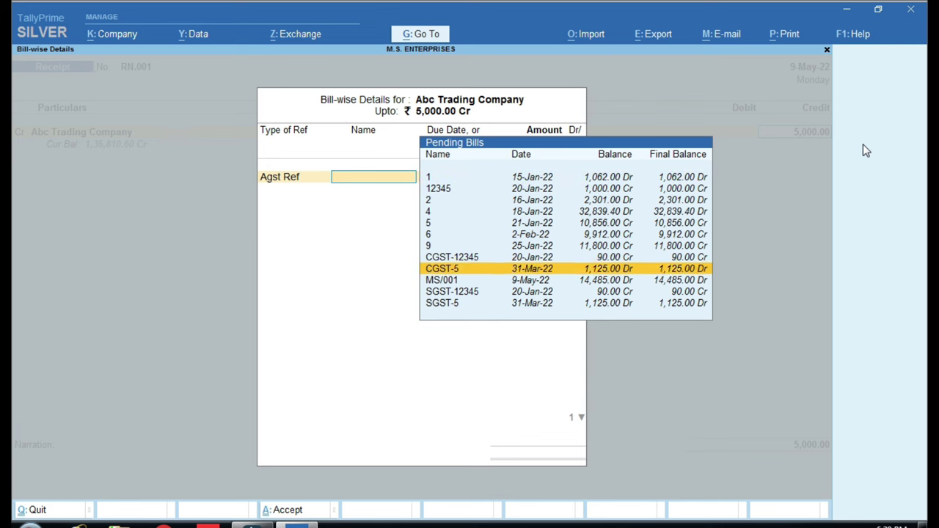
{"action": "key", "text": "Return"}
{"action": "key", "text": "Return"}
{"action": "key", "text": "Return"}
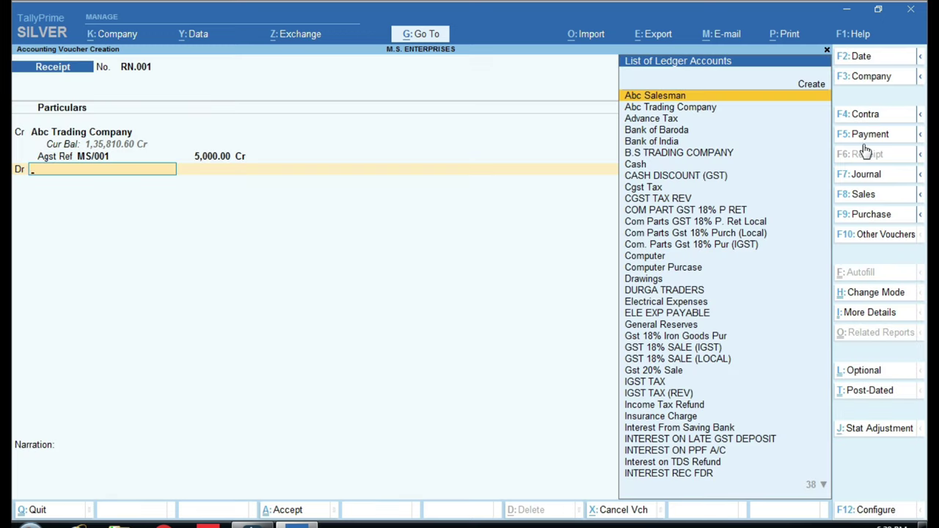
Step: Debit the Cash ledger with 5,000.00 and save the receipt voucher without a narration
{"action": "type", "text": "CASH"}
{"action": "key", "text": "Return"}
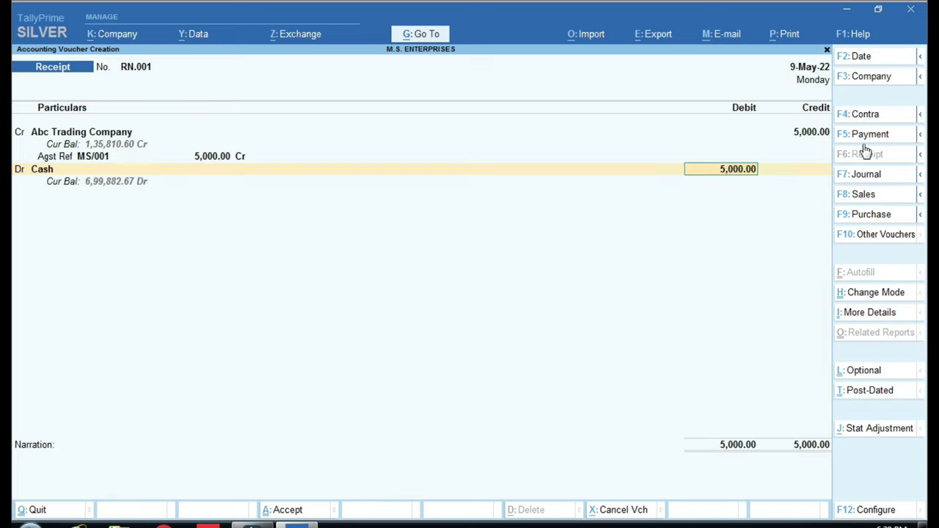
{"action": "key", "text": "Return"}
{"action": "key", "text": "Return"}
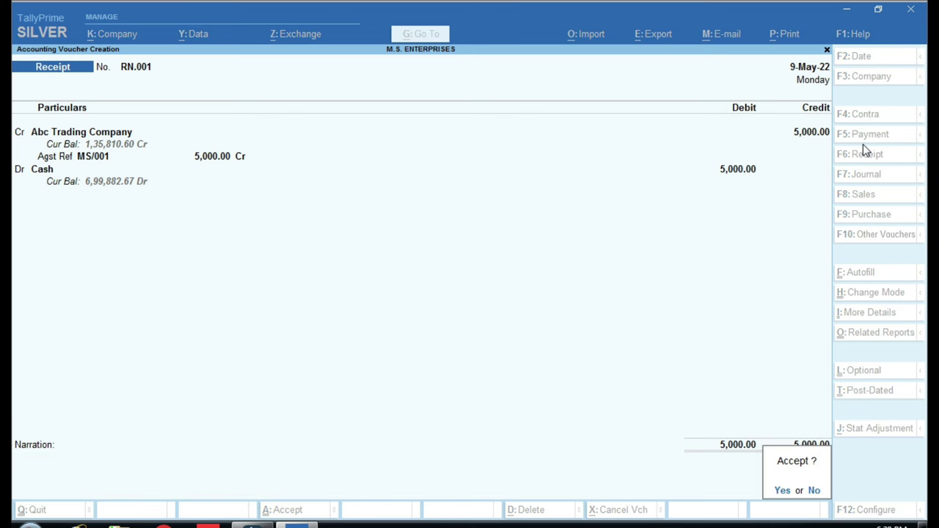
{"action": "key", "text": "Return"}
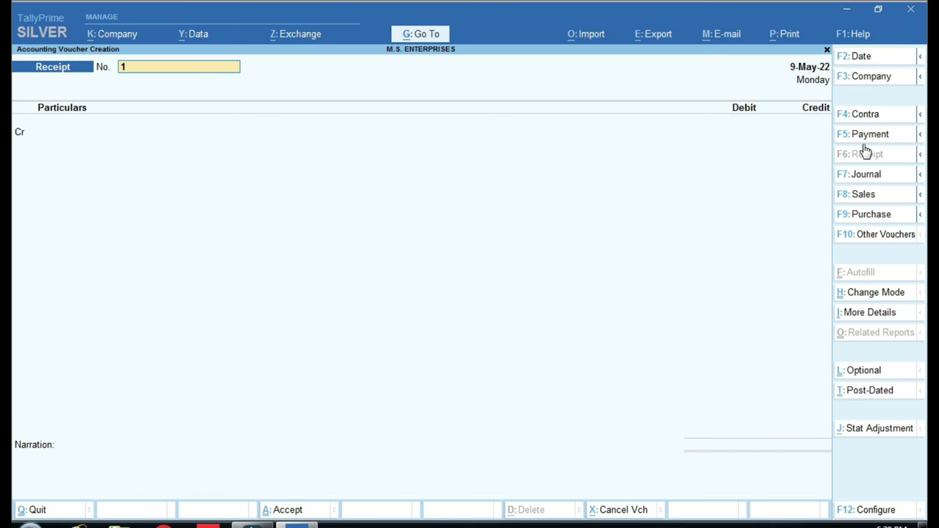
Step: Leave voucher entry and display the ledger account of Abc Trading Company from the account books
{"action": "key", "text": "Escape"}
{"action": "key", "text": "Escape"}
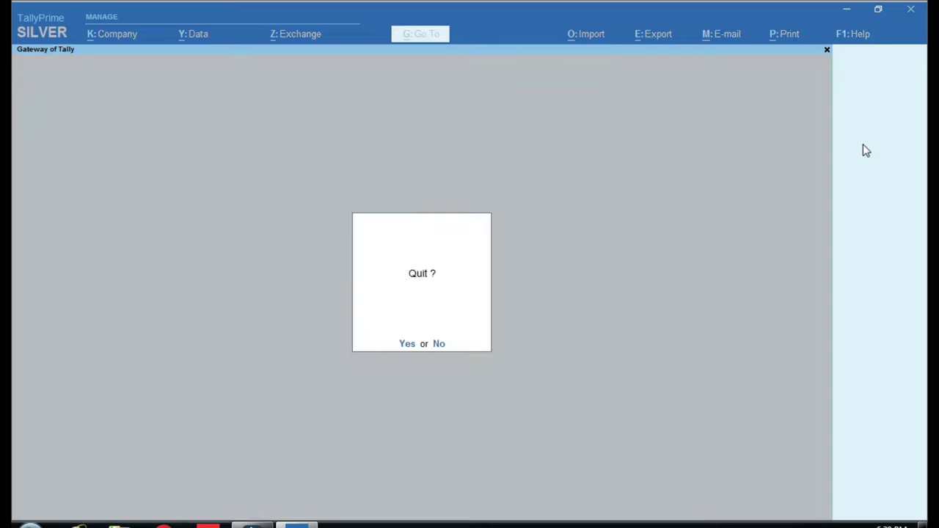
{"action": "key", "text": "Escape"}
{"action": "key", "text": "d"}
{"action": "key", "text": "Down"}
{"action": "key", "text": "Down"}
{"action": "key", "text": "Down"}
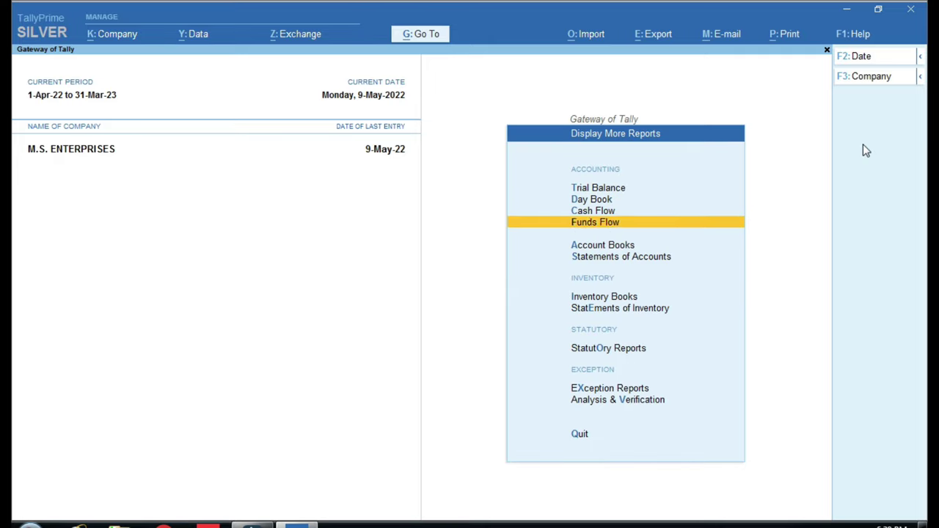
{"action": "key", "text": "Down"}
{"action": "key", "text": "Return"}
{"action": "key", "text": "Down"}
{"action": "key", "text": "Return"}
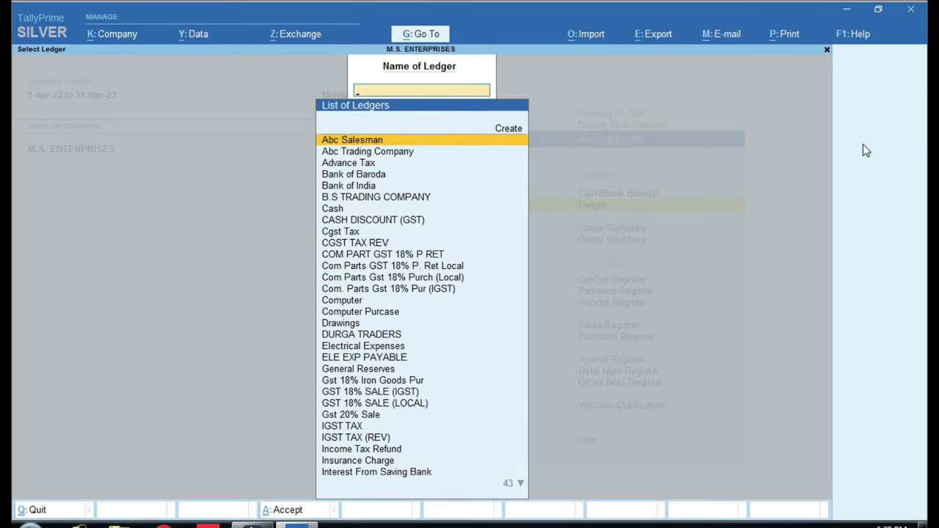
{"action": "key", "text": "Down"}
{"action": "key", "text": "Return"}
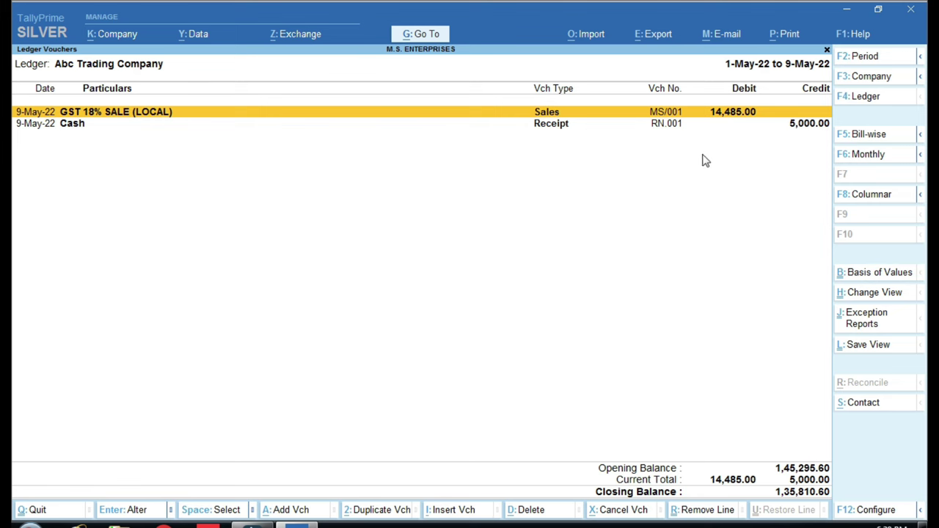
Step: Compare the sales debit with the receipt credit in the Abc Trading Company ledger
{"action": "key", "text": "ctrl"}
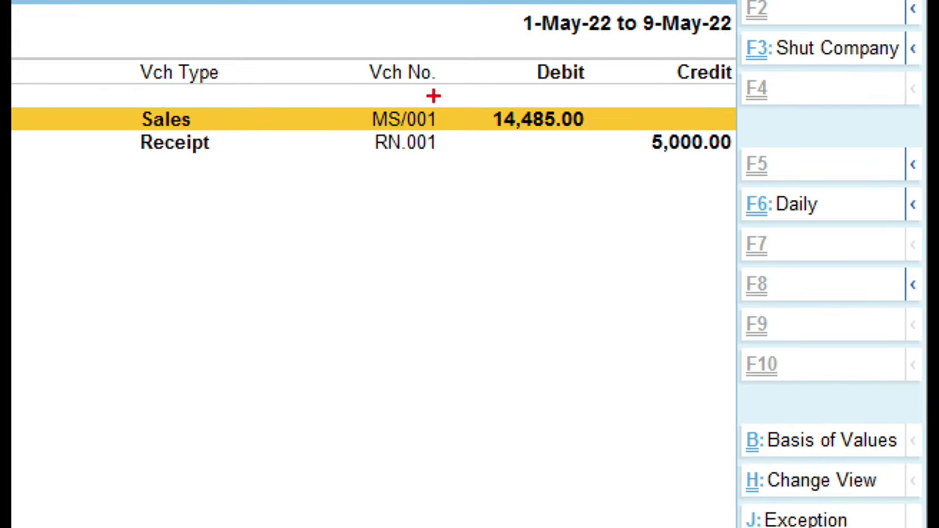
{"action": "left_click_drag", "start_coordinate": [474, 98], "coordinate": [537, 123]}
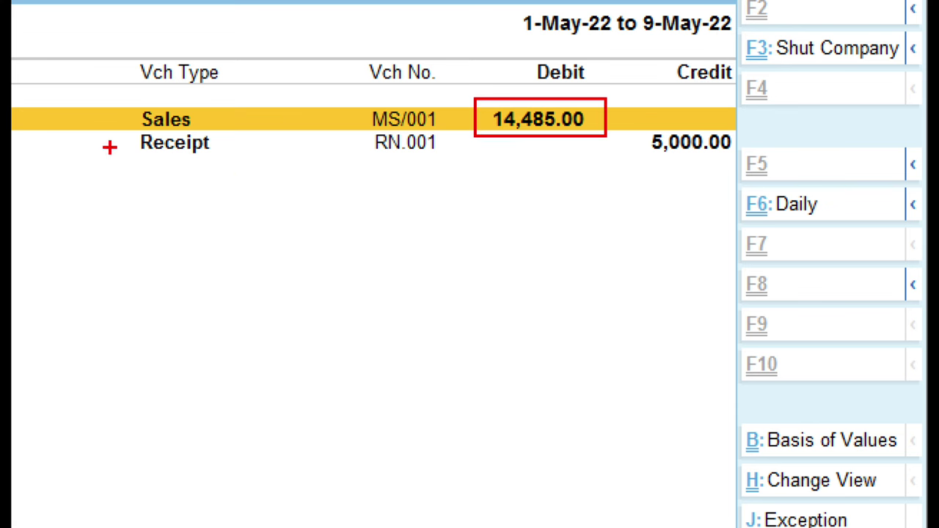
{"action": "left_click_drag", "start_coordinate": [638, 119], "coordinate": [747, 171]}
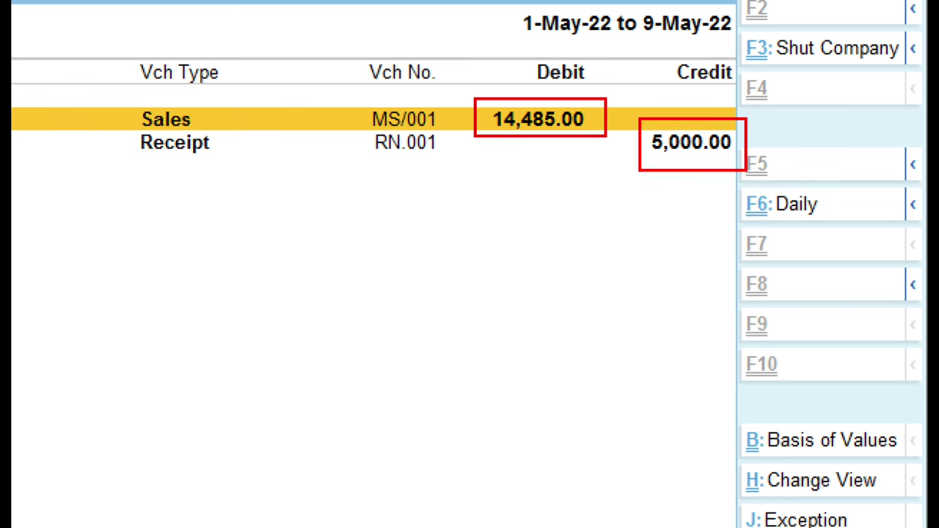
{"action": "key", "text": "Escape"}
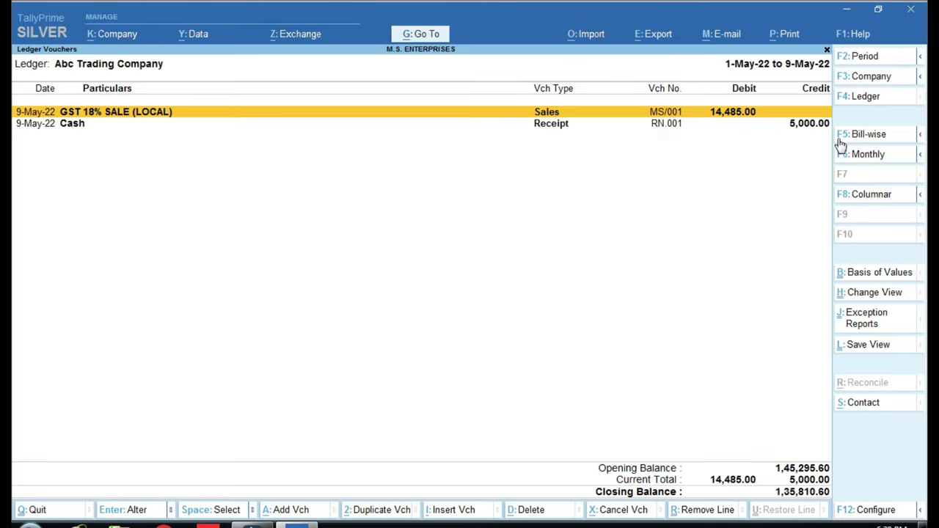
Step: Review sales voucher MS/001 from the ledger, and check its debit amount in the ledger listing
{"action": "key", "text": "Return"}
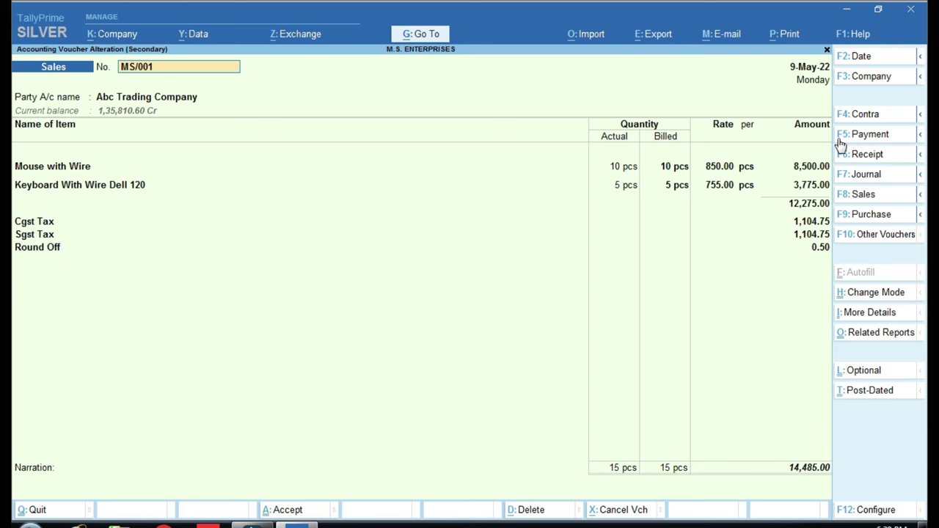
{"action": "key", "text": "Escape"}
{"action": "key", "text": "y"}
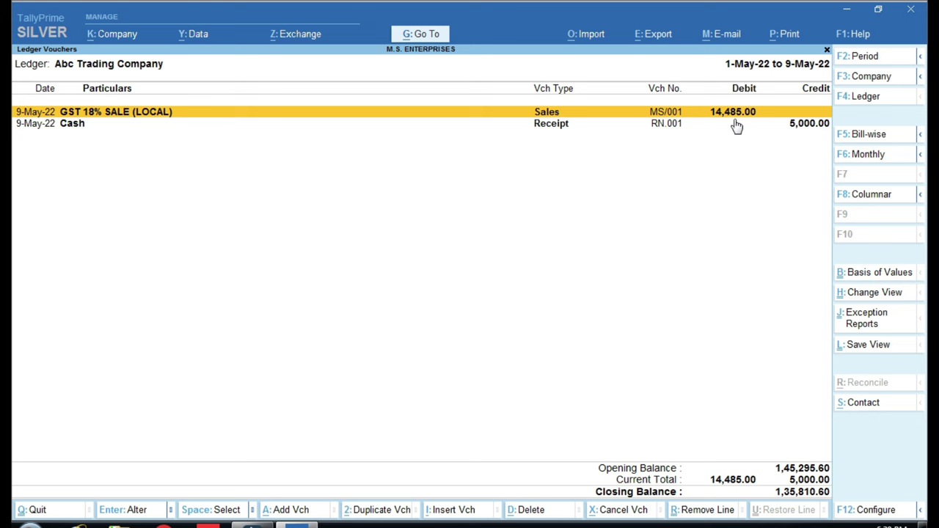
{"action": "key", "text": "ctrl"}
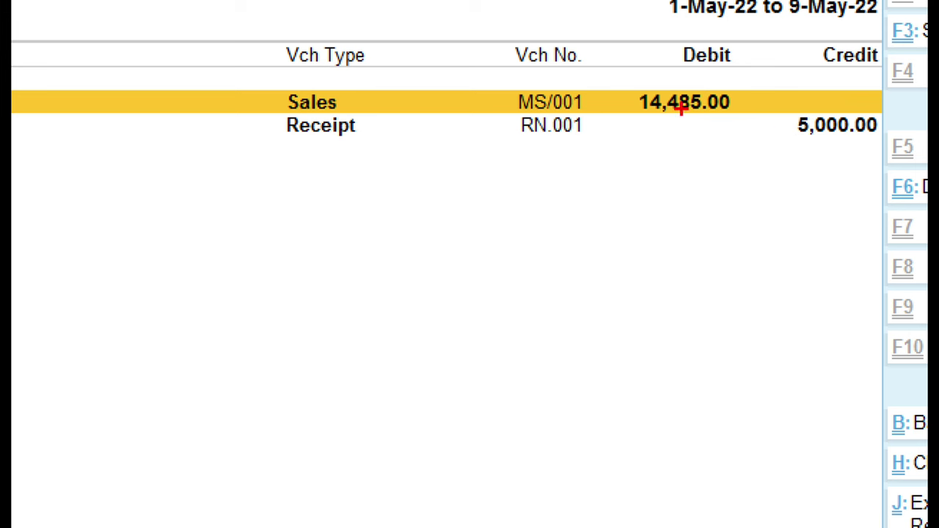
{"action": "mouse_move", "coordinate": [612, 64]}
{"action": "left_mouse_down"}
{"action": "mouse_move", "coordinate": [680, 124]}
{"action": "mouse_move", "coordinate": [756, 132]}
{"action": "left_mouse_up"}
{"action": "key", "text": "Escape"}
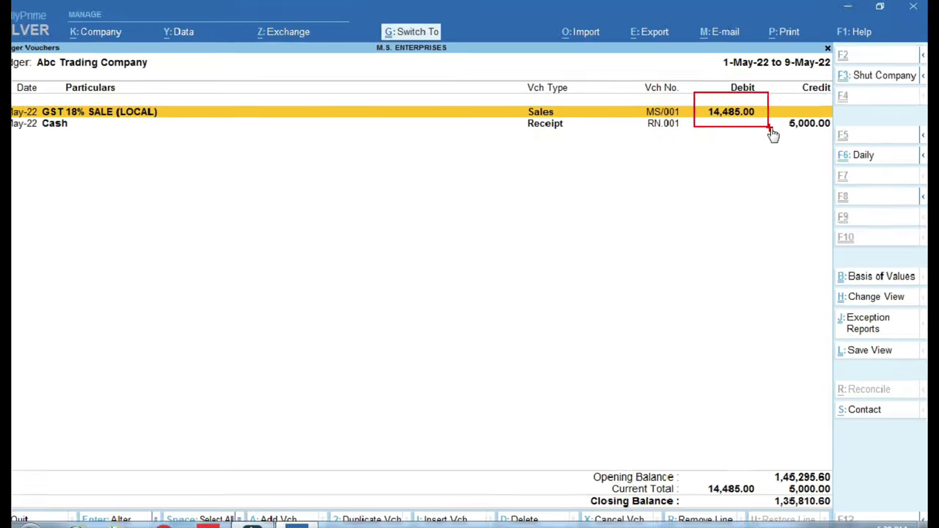